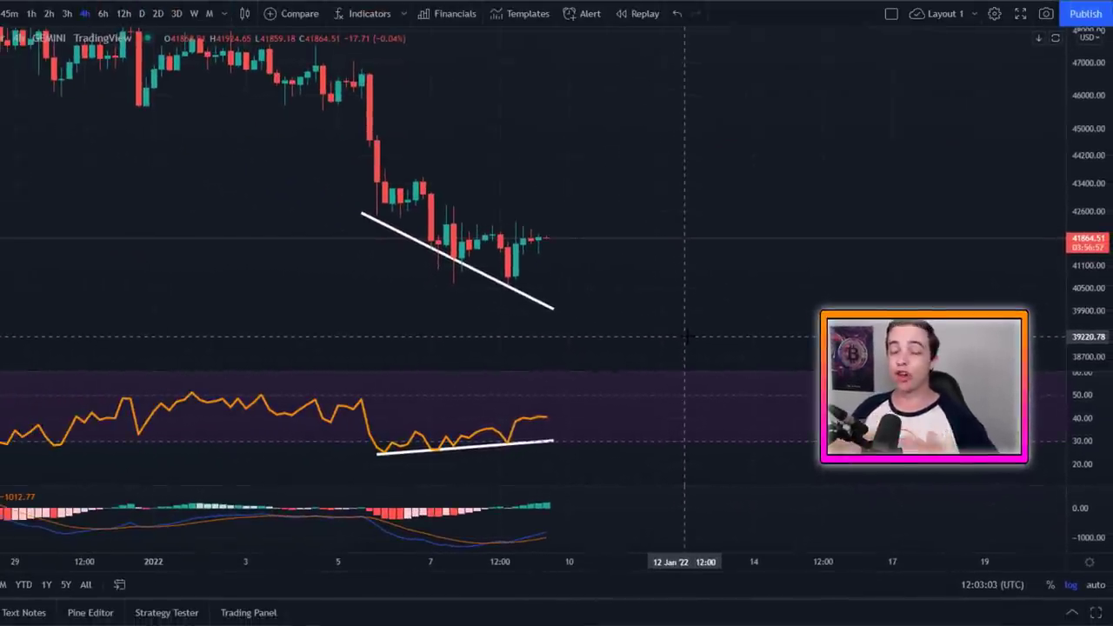
Step: Circle the latest candles in green on two charts, then cycle to the 2-day volume-profile chart
{"action": "mouse_move", "coordinate": [620, 241]}
{"action": "left_mouse_down"}
{"action": "mouse_move", "coordinate": [496, 199]}
{"action": "mouse_move", "coordinate": [626, 323]}
{"action": "mouse_move", "coordinate": [617, 243]}
{"action": "left_mouse_up"}
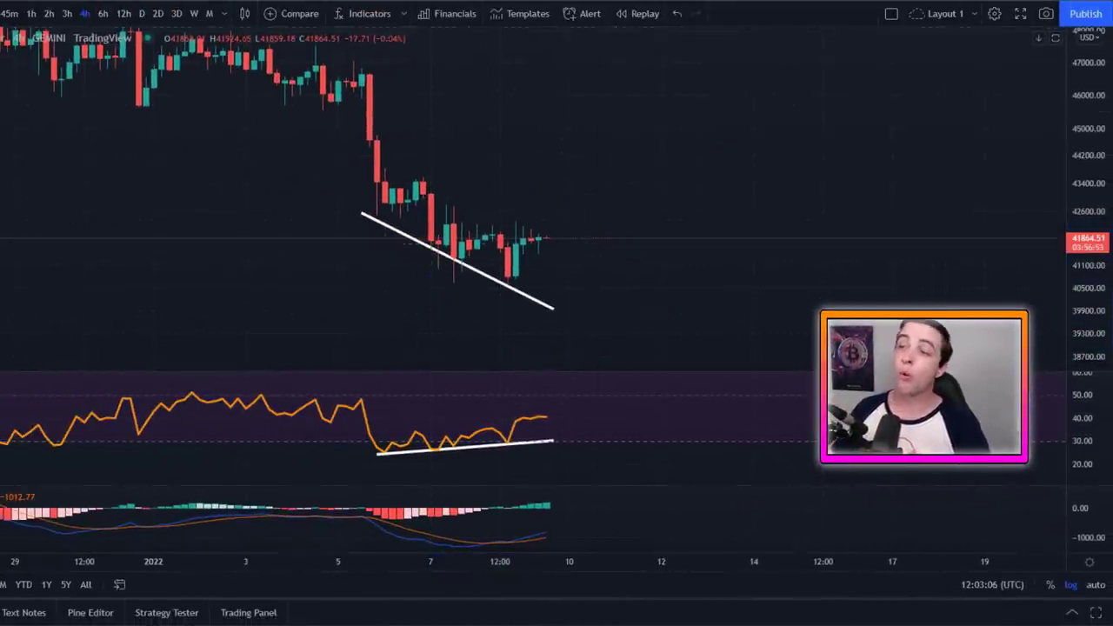
{"action": "key", "text": "ctrl+Tab"}
{"action": "mouse_move", "coordinate": [631, 328]}
{"action": "left_mouse_down"}
{"action": "mouse_move", "coordinate": [586, 330]}
{"action": "mouse_move", "coordinate": [652, 330]}
{"action": "mouse_move", "coordinate": [631, 327]}
{"action": "left_mouse_up"}
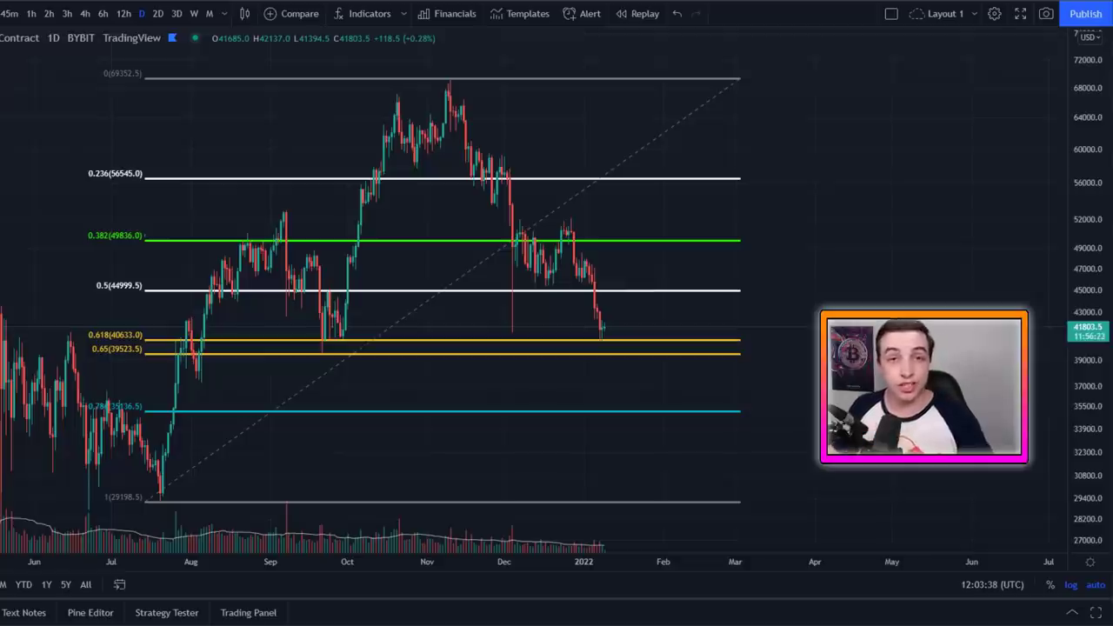
{"action": "key", "text": "ctrl+Tab"}
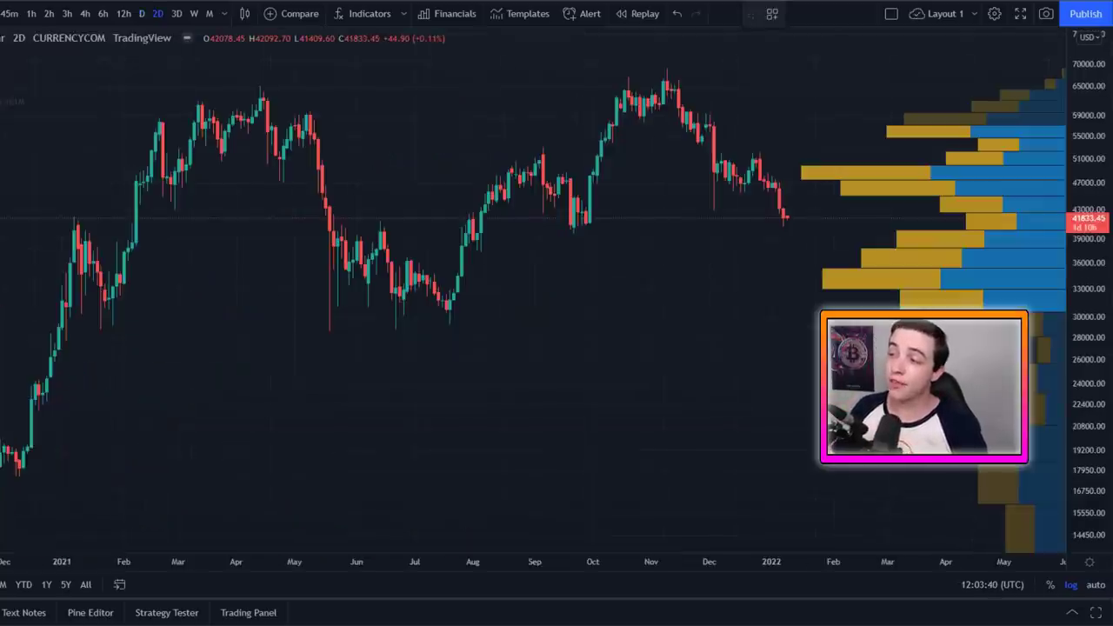
{"action": "key", "text": "ctrl+Tab"}
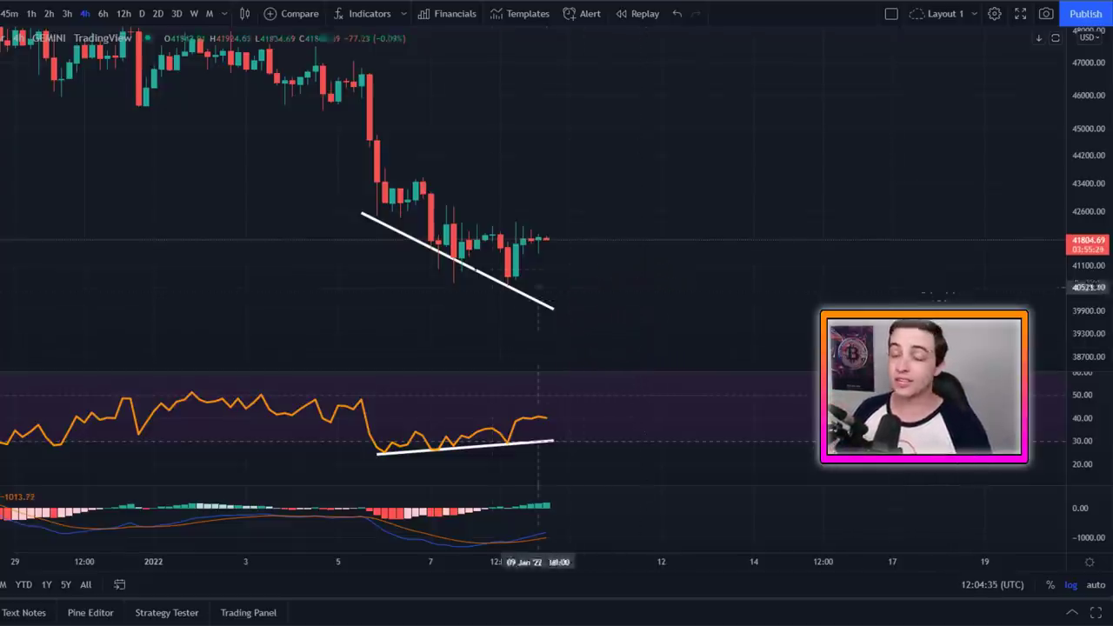
Step: Draw and then remove trial green marks around the candles and the RSI trendline
{"action": "left_click_drag", "start_coordinate": [378, 219], "coordinate": [438, 216]}
{"action": "key", "text": "Delete"}
{"action": "mouse_move", "coordinate": [527, 425]}
{"action": "left_mouse_down"}
{"action": "mouse_move", "coordinate": [472, 407]}
{"action": "mouse_move", "coordinate": [416, 480]}
{"action": "mouse_move", "coordinate": [513, 434]}
{"action": "left_mouse_up"}
{"action": "key", "text": "Delete"}
{"action": "key", "text": "Delete"}
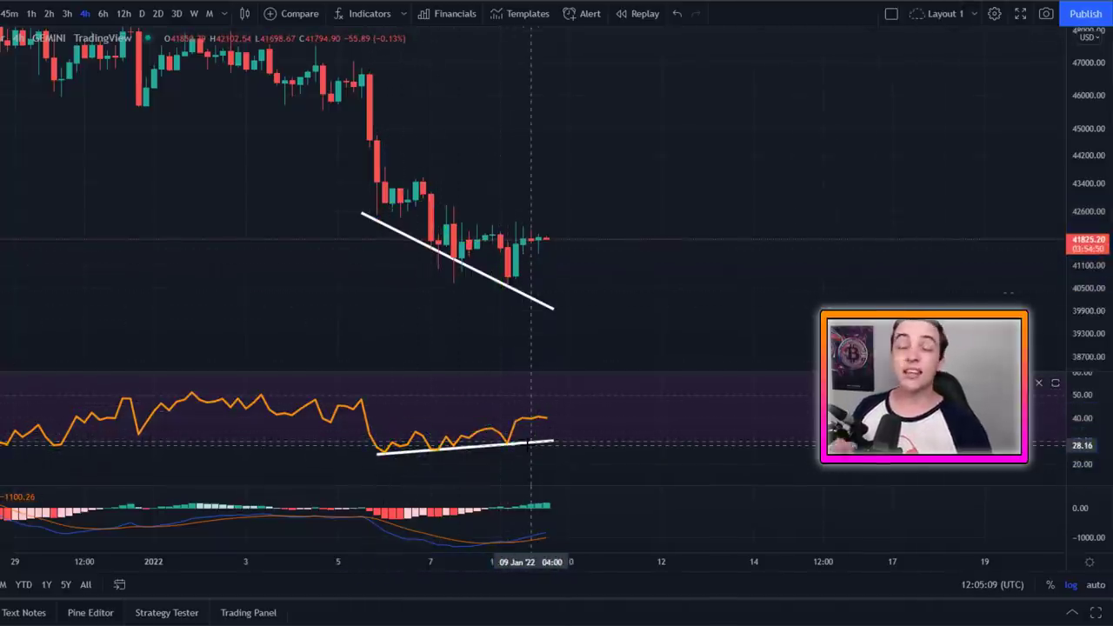
{"action": "mouse_move", "coordinate": [566, 236]}
{"action": "left_mouse_down"}
{"action": "mouse_move", "coordinate": [442, 256]}
{"action": "mouse_move", "coordinate": [523, 228]}
{"action": "left_mouse_up"}
{"action": "key", "text": "ctrl+z"}
Step: Trace green curves along the price path and circle the MACD histogram near 8 Jan
{"action": "mouse_move", "coordinate": [380, 182]}
{"action": "left_mouse_down"}
{"action": "mouse_move", "coordinate": [474, 250]}
{"action": "mouse_move", "coordinate": [600, 260]}
{"action": "left_mouse_up"}
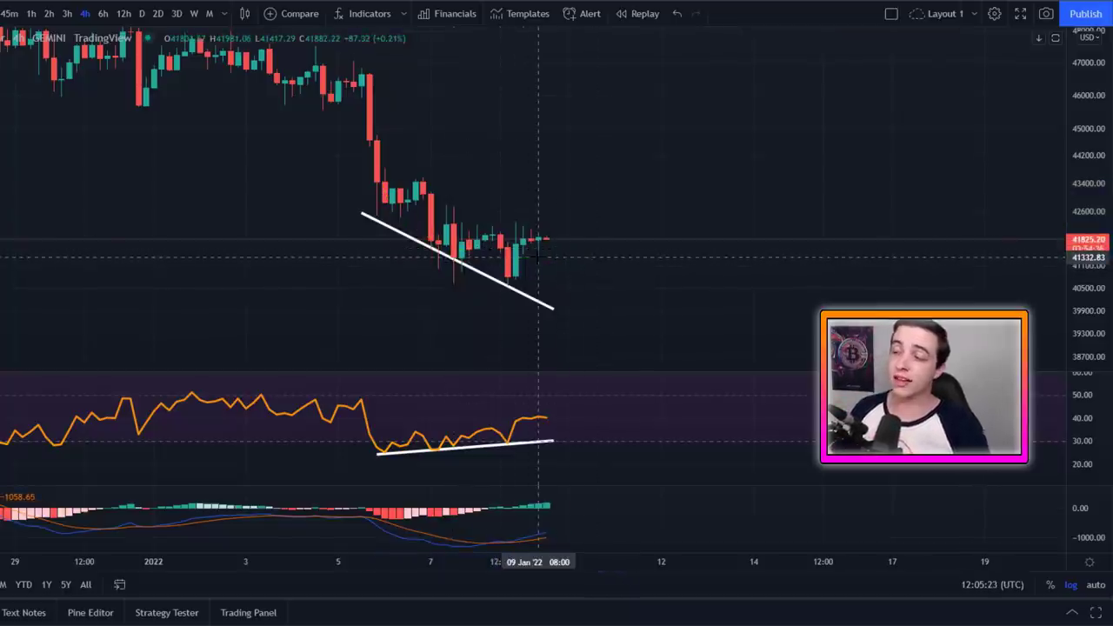
{"action": "left_click_drag", "start_coordinate": [528, 250], "coordinate": [662, 238]}
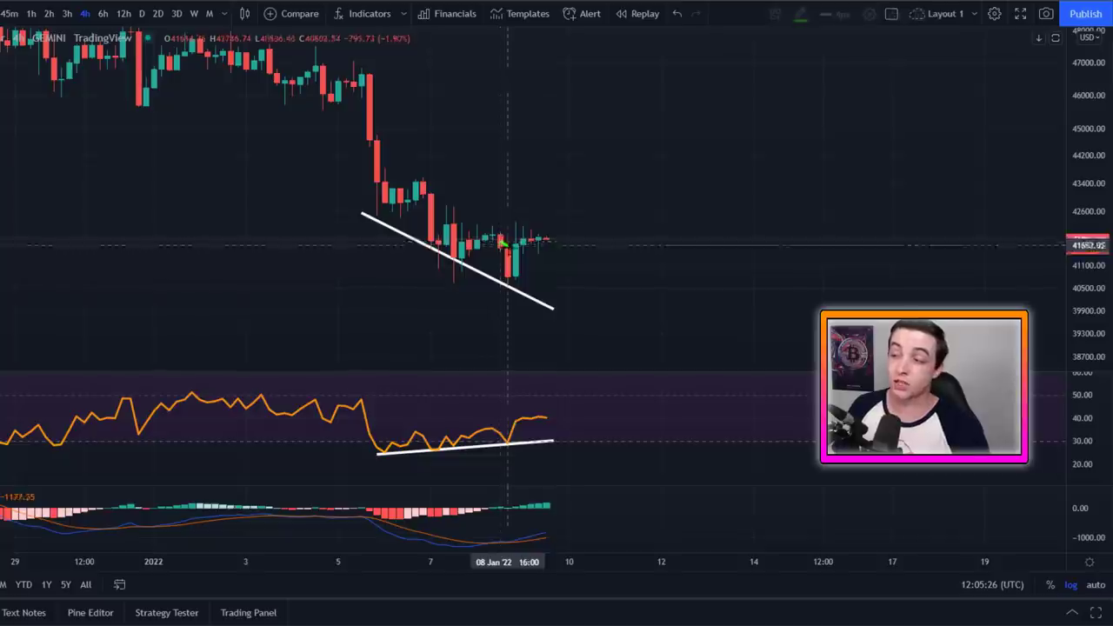
{"action": "left_click_drag", "start_coordinate": [509, 250], "coordinate": [623, 223]}
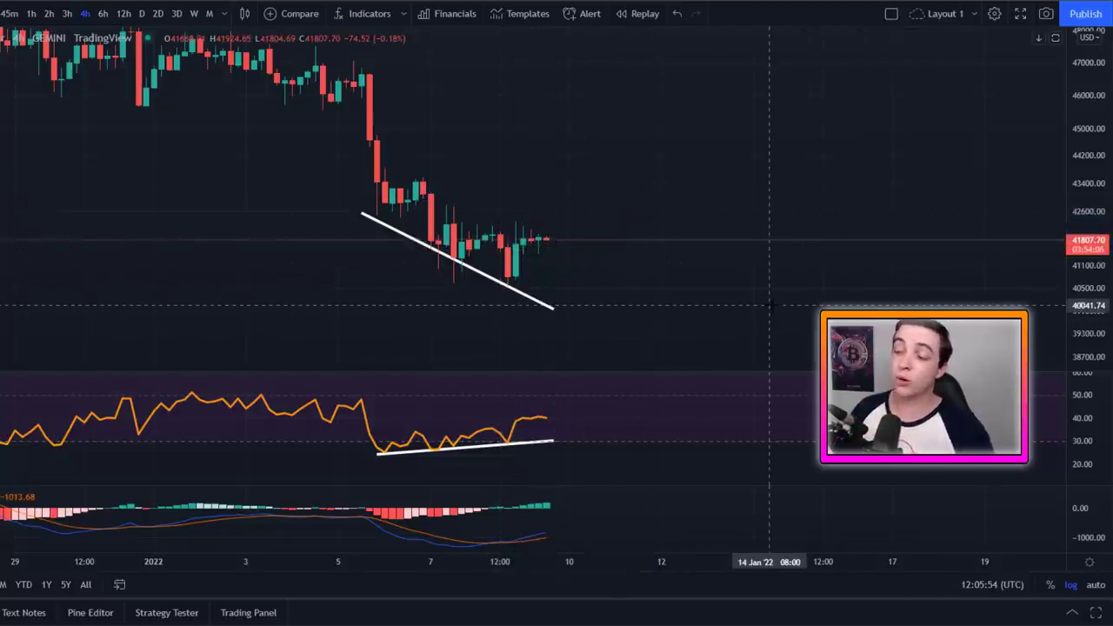
{"action": "mouse_move", "coordinate": [504, 494]}
{"action": "left_mouse_down"}
{"action": "mouse_move", "coordinate": [485, 541]}
{"action": "mouse_move", "coordinate": [515, 505]}
{"action": "left_mouse_up"}
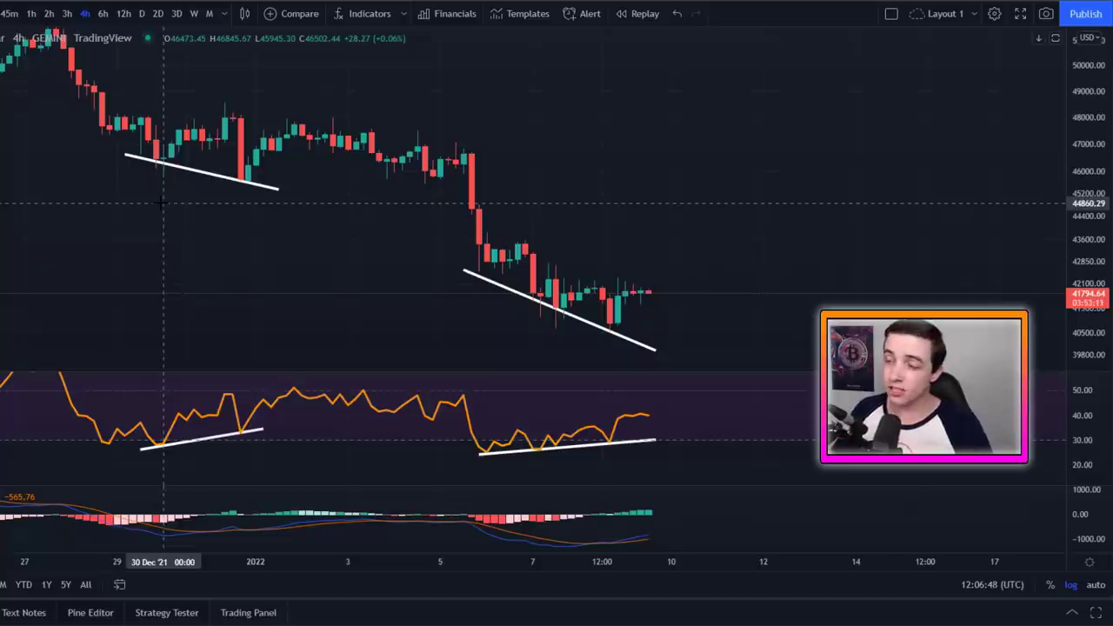
Step: Sketch green marks over the 4-hour price trendline and second downtrend, undoing the circle and arc
{"action": "mouse_move", "coordinate": [265, 93]}
{"action": "left_mouse_down"}
{"action": "mouse_move", "coordinate": [111, 118]}
{"action": "mouse_move", "coordinate": [263, 94]}
{"action": "left_mouse_up"}
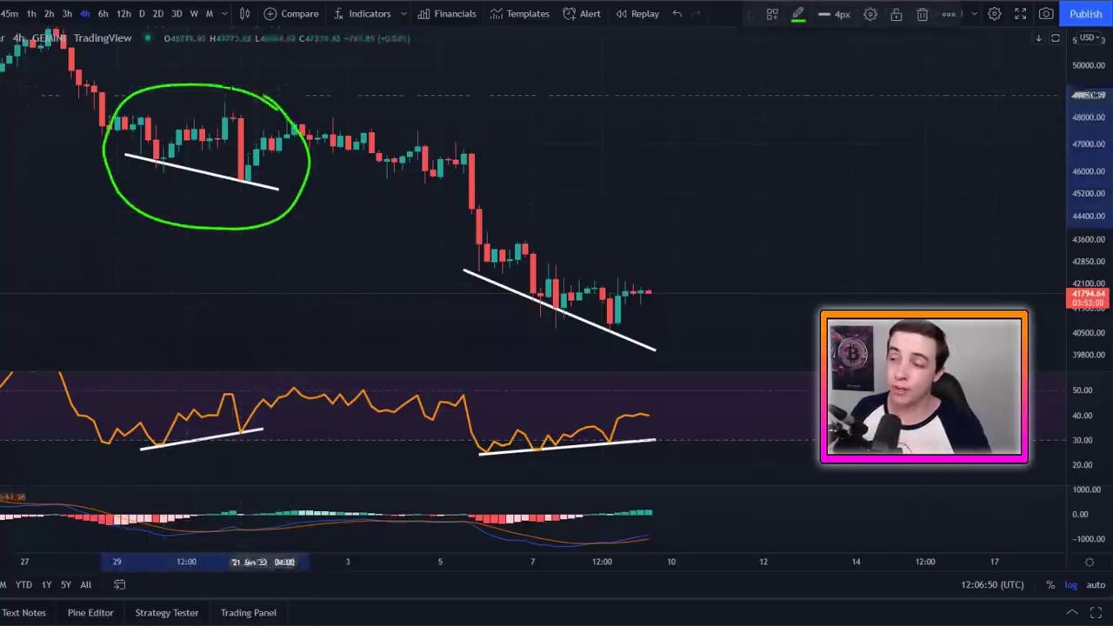
{"action": "key", "text": "ctrl+z"}
{"action": "mouse_move", "coordinate": [228, 135]}
{"action": "left_mouse_down"}
{"action": "mouse_move", "coordinate": [250, 174]}
{"action": "mouse_move", "coordinate": [301, 128]}
{"action": "mouse_move", "coordinate": [358, 161]}
{"action": "mouse_move", "coordinate": [433, 153]}
{"action": "left_mouse_up"}
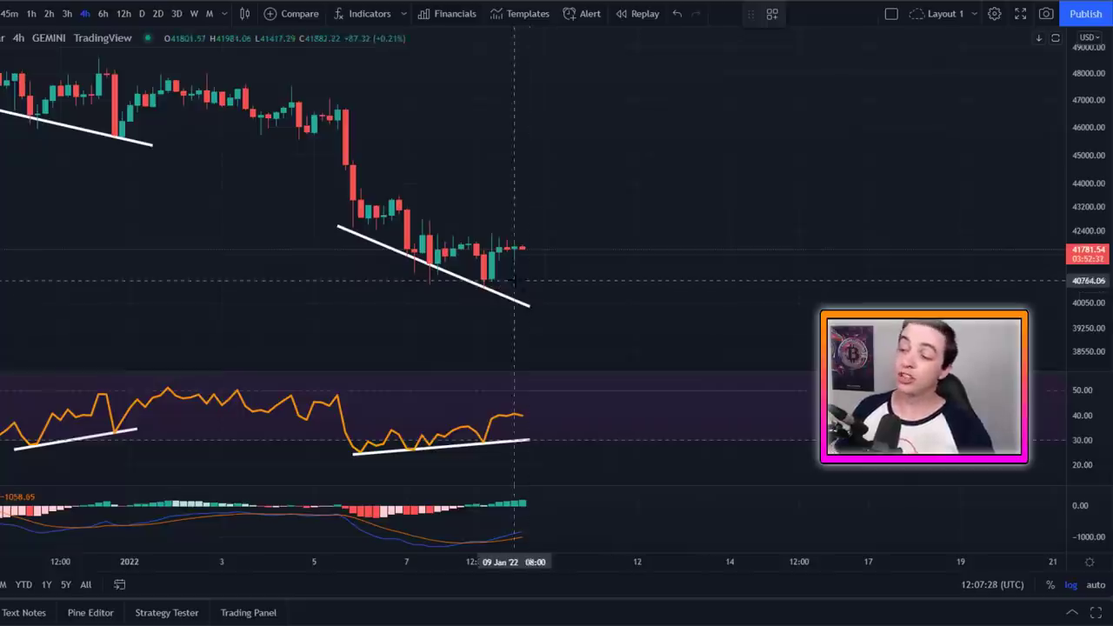
{"action": "mouse_move", "coordinate": [528, 273]}
{"action": "left_mouse_down"}
{"action": "mouse_move", "coordinate": [455, 224]}
{"action": "mouse_move", "coordinate": [337, 264]}
{"action": "mouse_move", "coordinate": [520, 253]}
{"action": "left_mouse_up"}
{"action": "key", "text": "ctrl+z"}
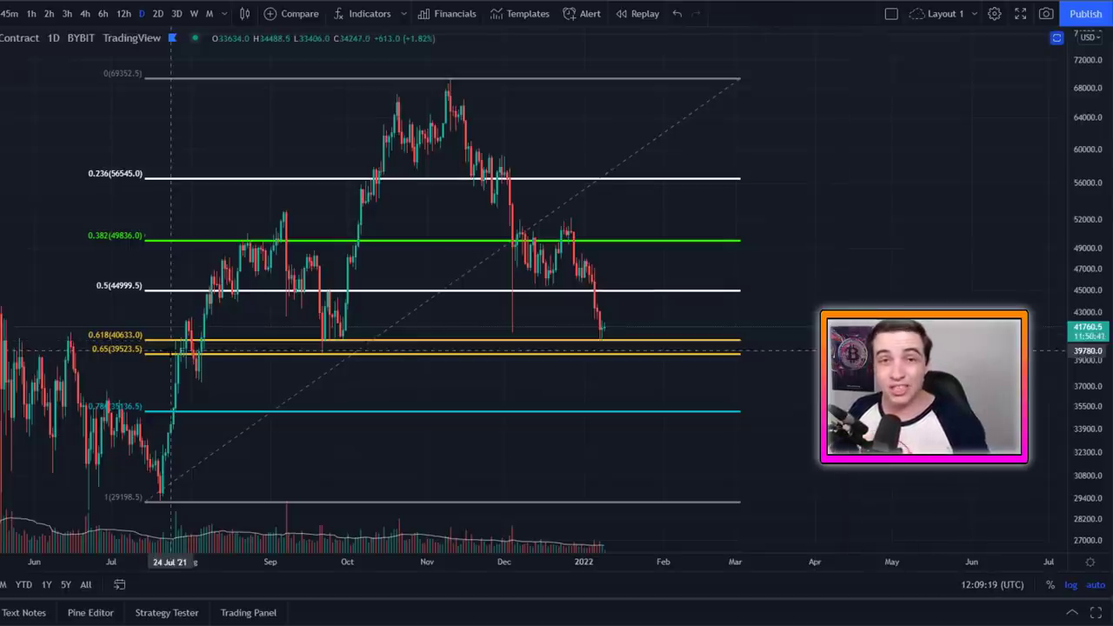
{"action": "mouse_move", "coordinate": [172, 351]}
{"action": "left_mouse_down"}
{"action": "mouse_move", "coordinate": [135, 324]}
{"action": "mouse_move", "coordinate": [98, 374]}
{"action": "mouse_move", "coordinate": [169, 367]}
{"action": "mouse_move", "coordinate": [172, 343]}
{"action": "mouse_move", "coordinate": [131, 324]}
{"action": "mouse_move", "coordinate": [107, 349]}
{"action": "mouse_move", "coordinate": [157, 335]}
{"action": "mouse_move", "coordinate": [90, 361]}
{"action": "mouse_move", "coordinate": [154, 346]}
{"action": "left_mouse_up"}
{"action": "key", "text": "ctrl+z"}
{"action": "key", "text": "ctrl+z"}
{"action": "key", "text": "ctrl+z"}
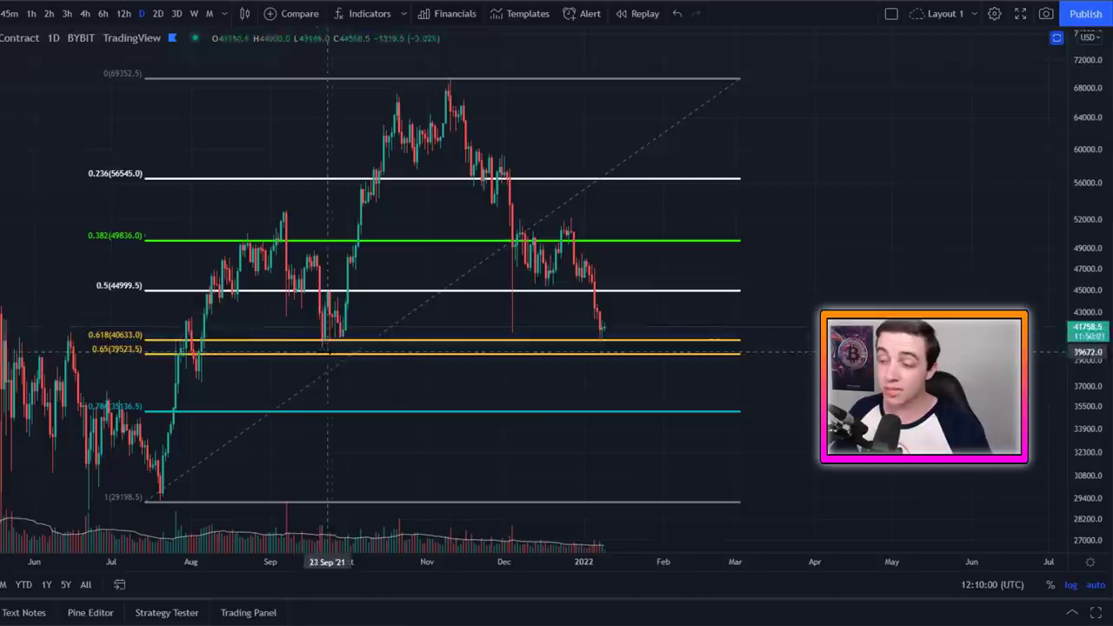
{"action": "mouse_move", "coordinate": [352, 326]}
{"action": "left_mouse_down"}
{"action": "mouse_move", "coordinate": [300, 339]}
{"action": "mouse_move", "coordinate": [374, 355]}
{"action": "left_mouse_up"}
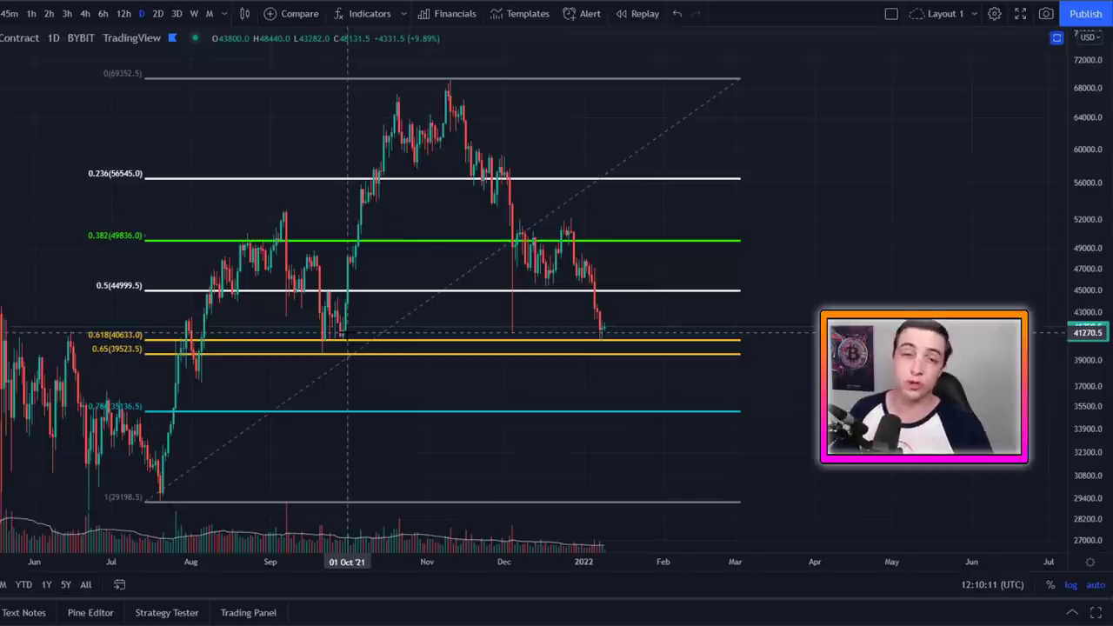
{"action": "left_click_drag", "start_coordinate": [348, 334], "coordinate": [305, 339]}
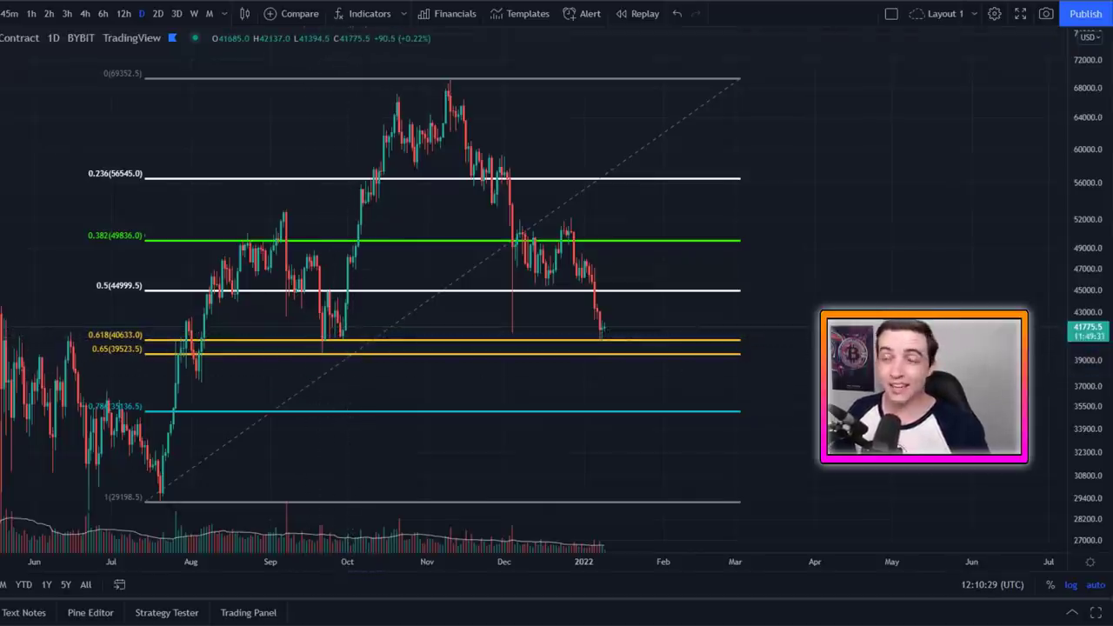
{"action": "key", "text": "ctrl+Tab"}
{"action": "mouse_move", "coordinate": [521, 224]}
{"action": "left_mouse_down"}
{"action": "mouse_move", "coordinate": [340, 228]}
{"action": "mouse_move", "coordinate": [550, 229]}
{"action": "left_mouse_up"}
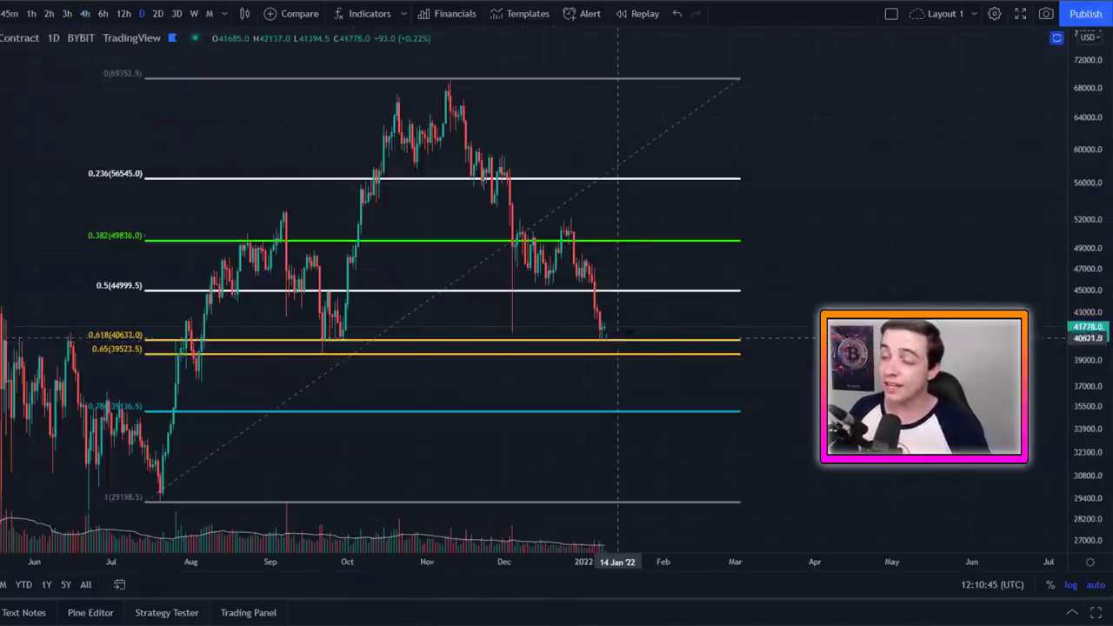
{"action": "mouse_move", "coordinate": [609, 329]}
{"action": "left_mouse_down"}
{"action": "mouse_move", "coordinate": [628, 321]}
{"action": "mouse_move", "coordinate": [591, 352]}
{"action": "mouse_move", "coordinate": [613, 356]}
{"action": "mouse_move", "coordinate": [616, 370]}
{"action": "left_mouse_up"}
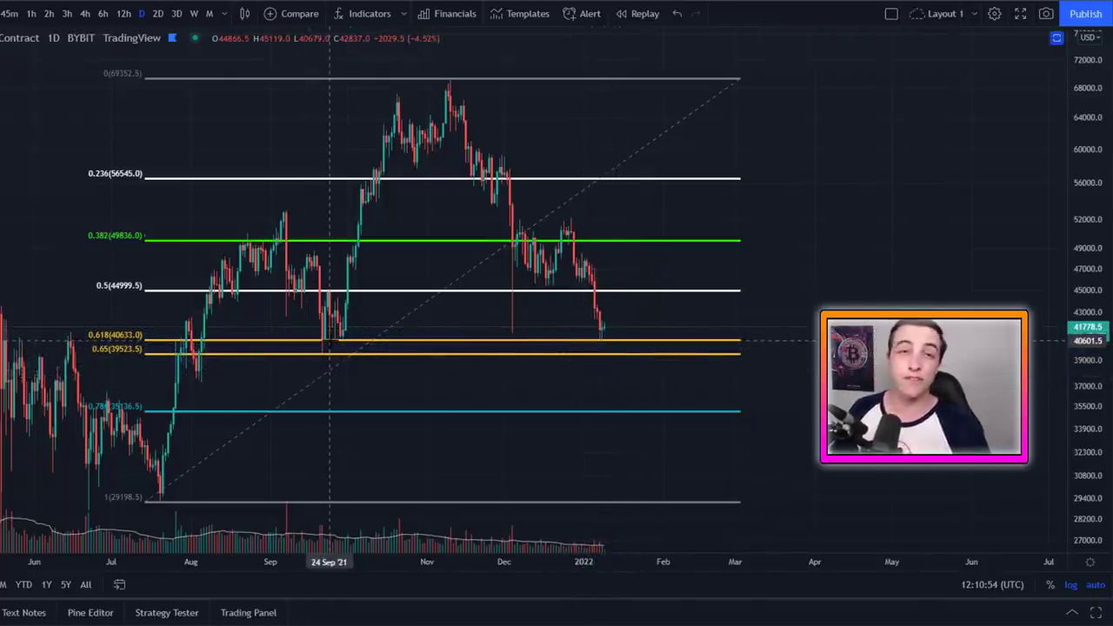
{"action": "mouse_move", "coordinate": [340, 329]}
{"action": "left_mouse_down"}
{"action": "mouse_move", "coordinate": [316, 356]}
{"action": "mouse_move", "coordinate": [323, 327]}
{"action": "left_mouse_up"}
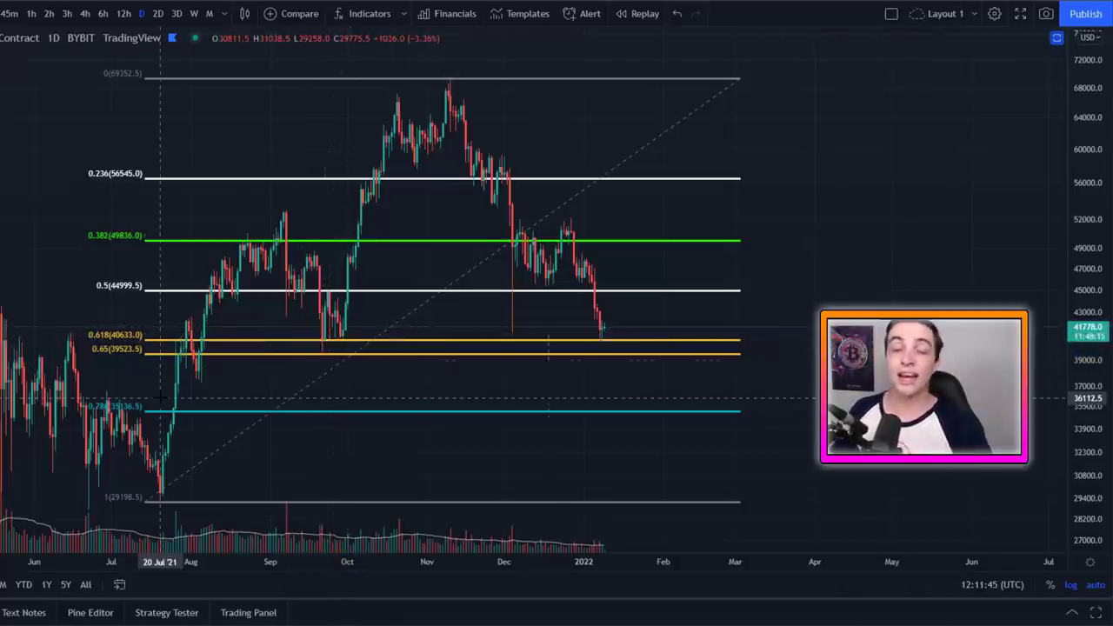
{"action": "mouse_move", "coordinate": [178, 393]}
{"action": "left_mouse_down"}
{"action": "mouse_move", "coordinate": [130, 396]}
{"action": "mouse_move", "coordinate": [189, 424]}
{"action": "mouse_move", "coordinate": [182, 402]}
{"action": "left_mouse_up"}
{"action": "key", "text": "Delete"}
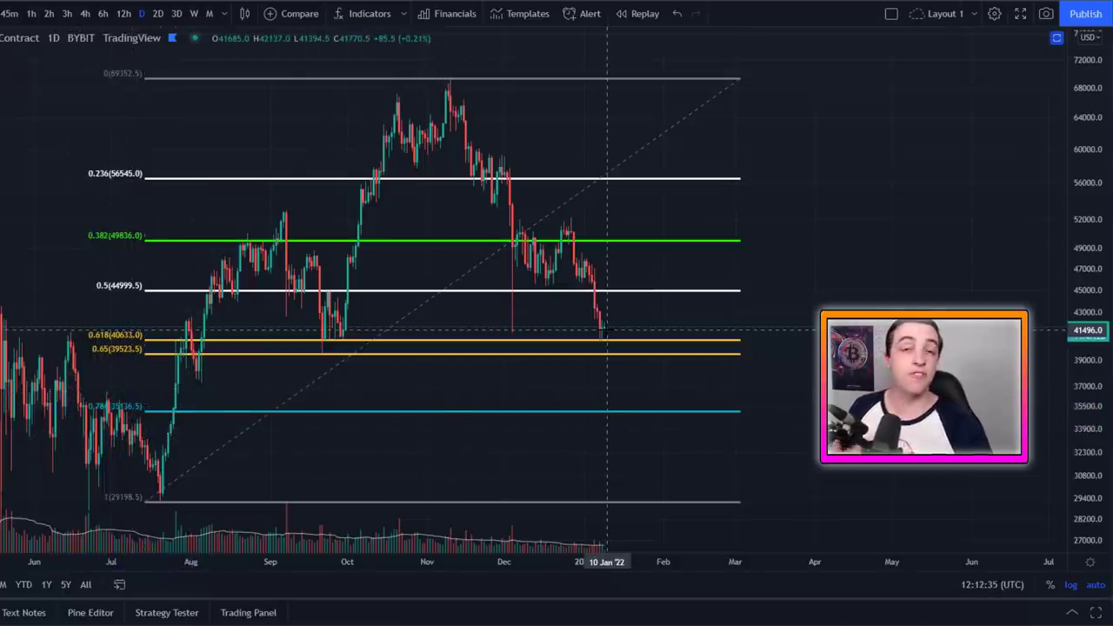
{"action": "mouse_move", "coordinate": [606, 330]}
{"action": "left_mouse_down"}
{"action": "mouse_move", "coordinate": [628, 344]}
{"action": "mouse_move", "coordinate": [601, 332]}
{"action": "left_mouse_up"}
{"action": "key", "text": "Delete"}
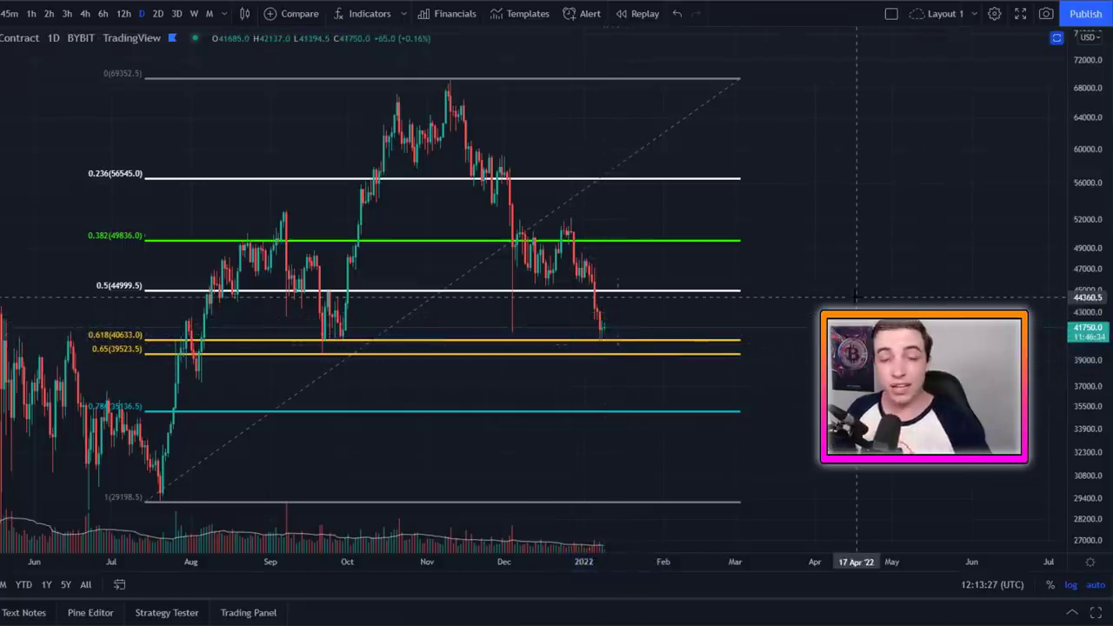
{"action": "mouse_move", "coordinate": [626, 340]}
{"action": "left_mouse_down"}
{"action": "mouse_move", "coordinate": [575, 344]}
{"action": "mouse_move", "coordinate": [616, 333]}
{"action": "left_mouse_up"}
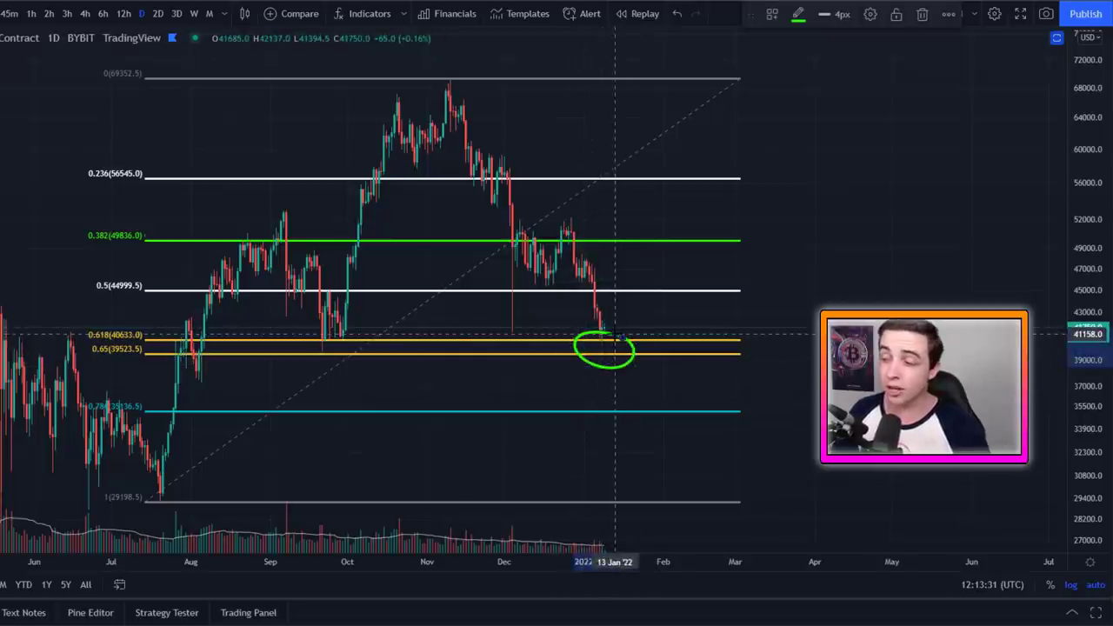
Step: Trace a green line down from the November high
{"action": "mouse_move", "coordinate": [440, 100]}
{"action": "left_mouse_down"}
{"action": "mouse_move", "coordinate": [472, 119]}
{"action": "mouse_move", "coordinate": [603, 346]}
{"action": "mouse_move", "coordinate": [725, 209]}
{"action": "left_mouse_up"}
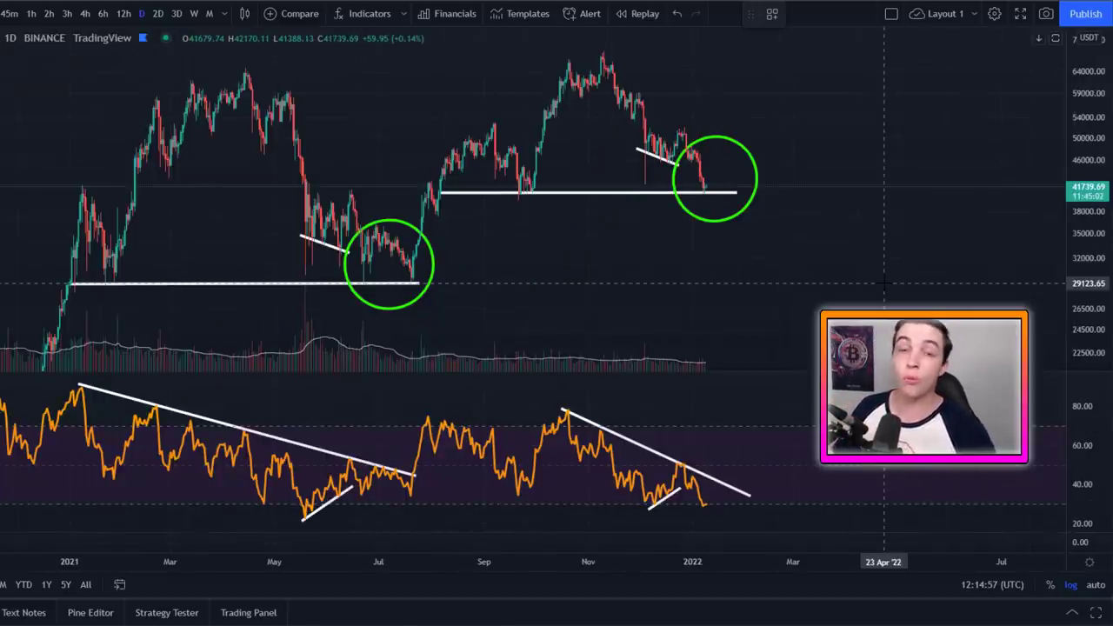
Step: Circle the lower-left July 2021 range and try strokes down from the April–May 2021 peak, undoing them
{"action": "left_click_drag", "start_coordinate": [439, 221], "coordinate": [468, 224]}
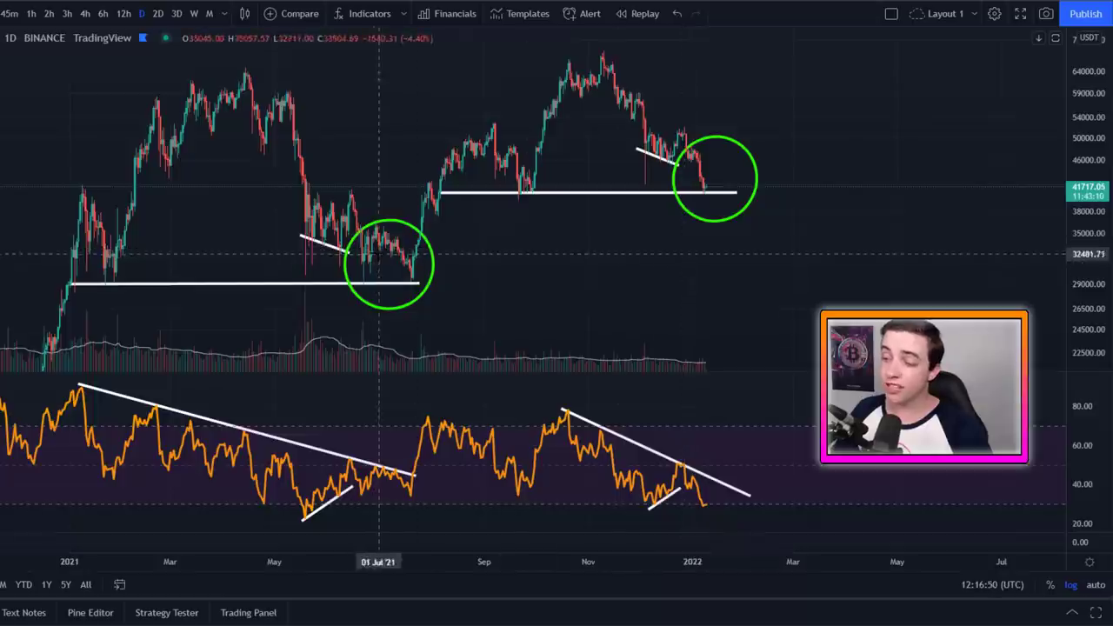
{"action": "mouse_move", "coordinate": [403, 212]}
{"action": "left_mouse_down"}
{"action": "mouse_move", "coordinate": [327, 205]}
{"action": "mouse_move", "coordinate": [438, 256]}
{"action": "left_mouse_up"}
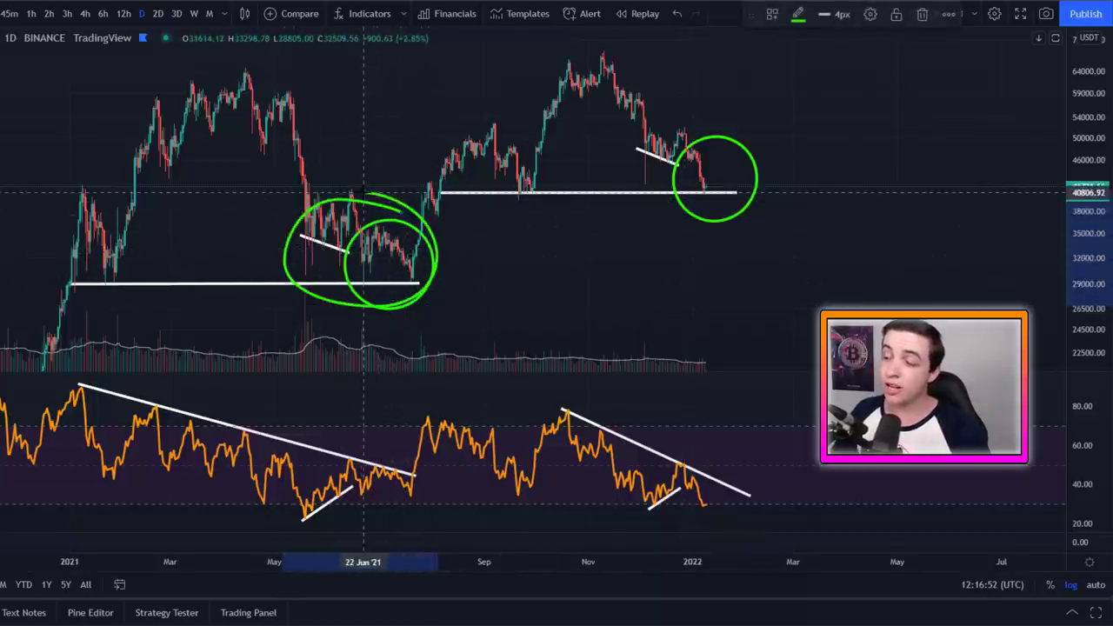
{"action": "key", "text": "ctrl+z"}
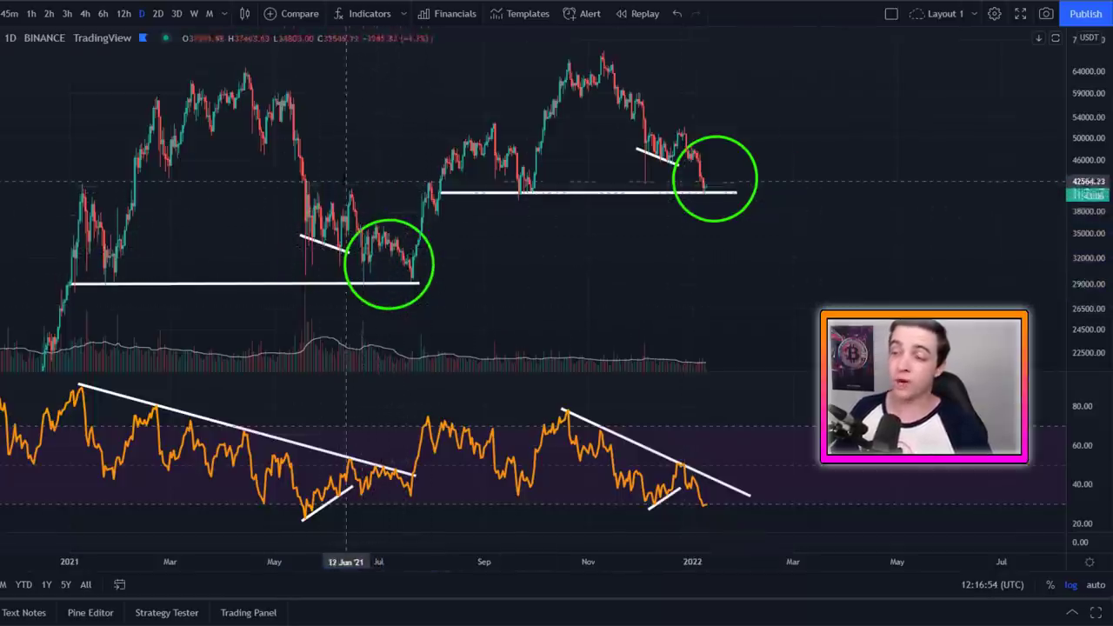
{"action": "left_click_drag", "start_coordinate": [259, 77], "coordinate": [385, 287]}
{"action": "key", "text": "ctrl+z"}
{"action": "mouse_move", "coordinate": [252, 76]}
{"action": "left_mouse_down"}
{"action": "mouse_move", "coordinate": [304, 173]}
{"action": "mouse_move", "coordinate": [374, 249]}
{"action": "left_mouse_up"}
{"action": "key", "text": "ctrl+z"}
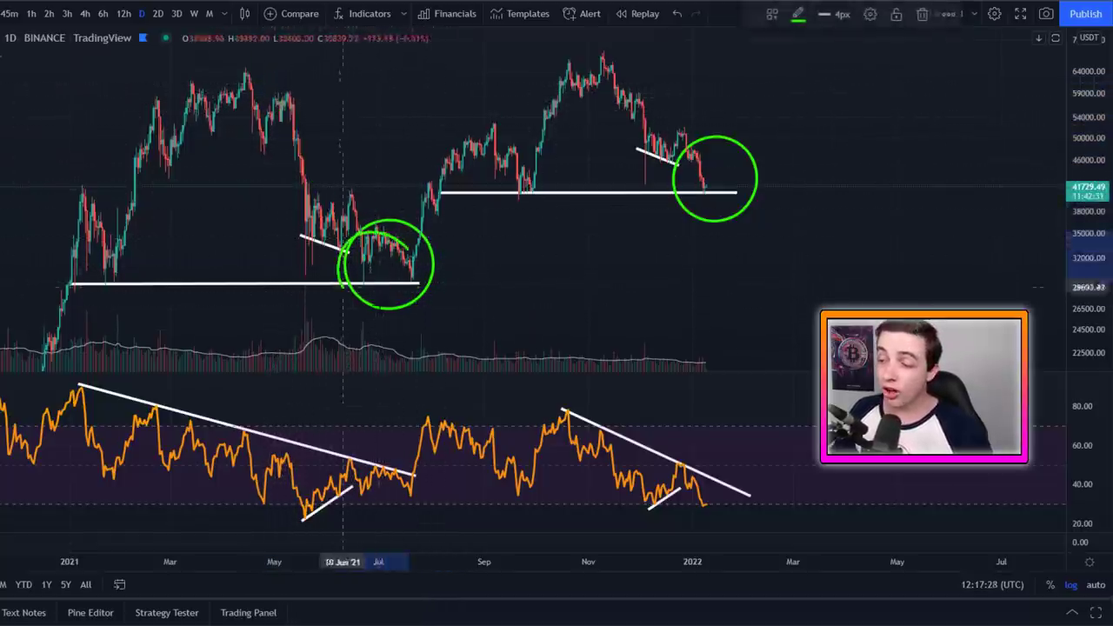
Step: Circle the mid-2021 lows in green, undoing extra marks near the July lows
{"action": "mouse_move", "coordinate": [370, 132]}
{"action": "left_mouse_down"}
{"action": "mouse_move", "coordinate": [94, 102]}
{"action": "mouse_move", "coordinate": [287, 346]}
{"action": "mouse_move", "coordinate": [360, 125]}
{"action": "left_mouse_up"}
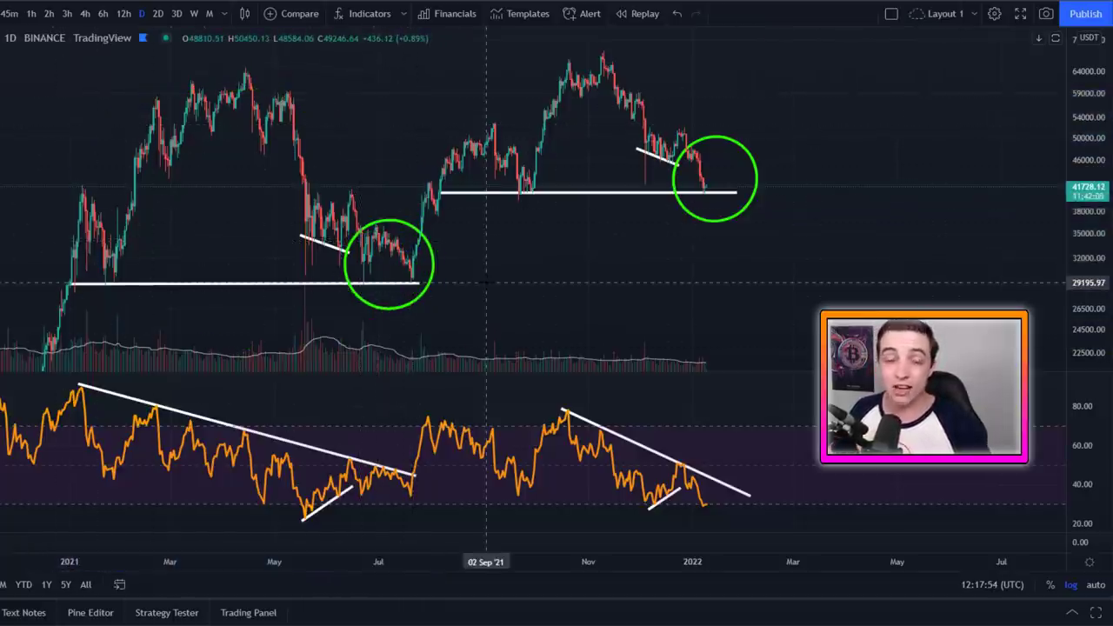
{"action": "left_click_drag", "start_coordinate": [362, 252], "coordinate": [361, 250]}
{"action": "key", "text": "ctrl+z"}
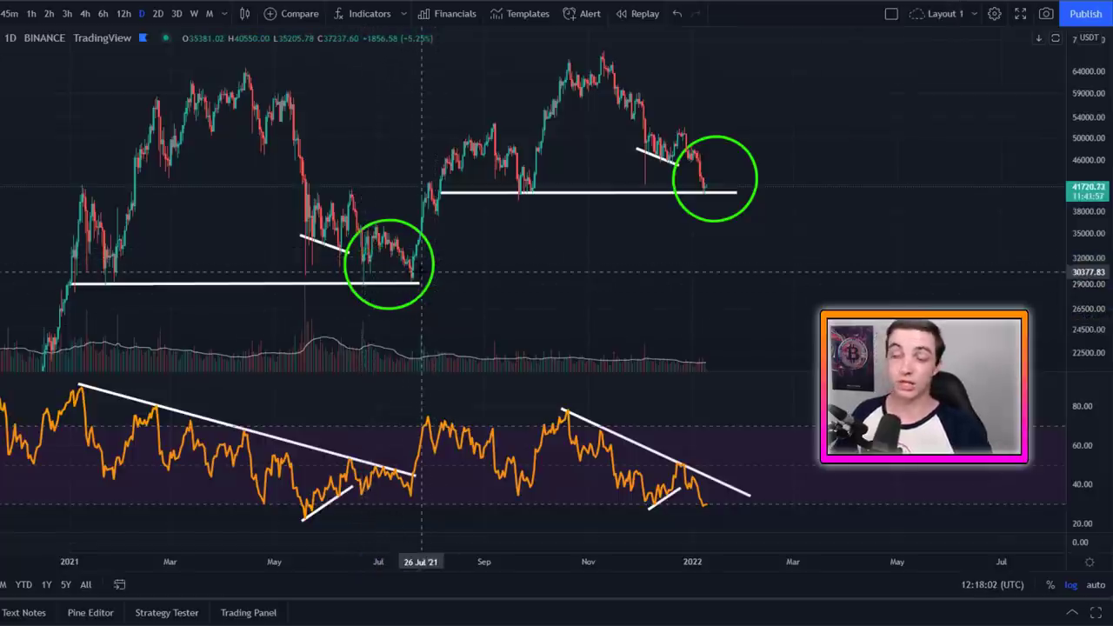
{"action": "mouse_move", "coordinate": [419, 239]}
{"action": "left_mouse_down"}
{"action": "mouse_move", "coordinate": [351, 296]}
{"action": "mouse_move", "coordinate": [376, 229]}
{"action": "left_mouse_up"}
{"action": "key", "text": "ctrl+z"}
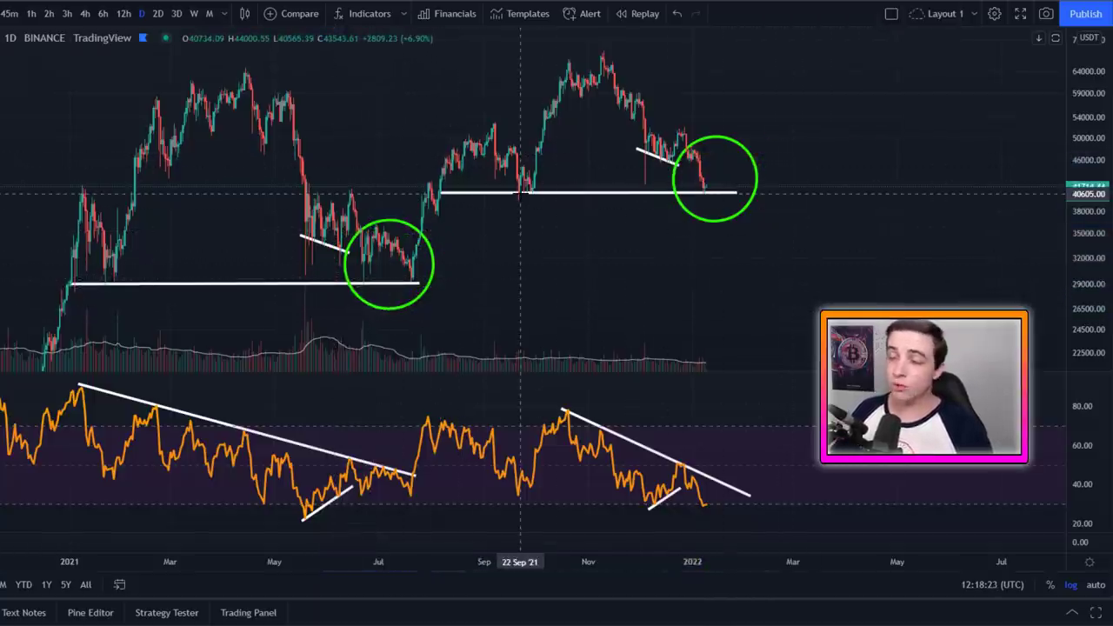
Step: Mark the late-September dip on the support line and add a green checkmark in the right-hand circle
{"action": "left_click_drag", "start_coordinate": [521, 174], "coordinate": [525, 172]}
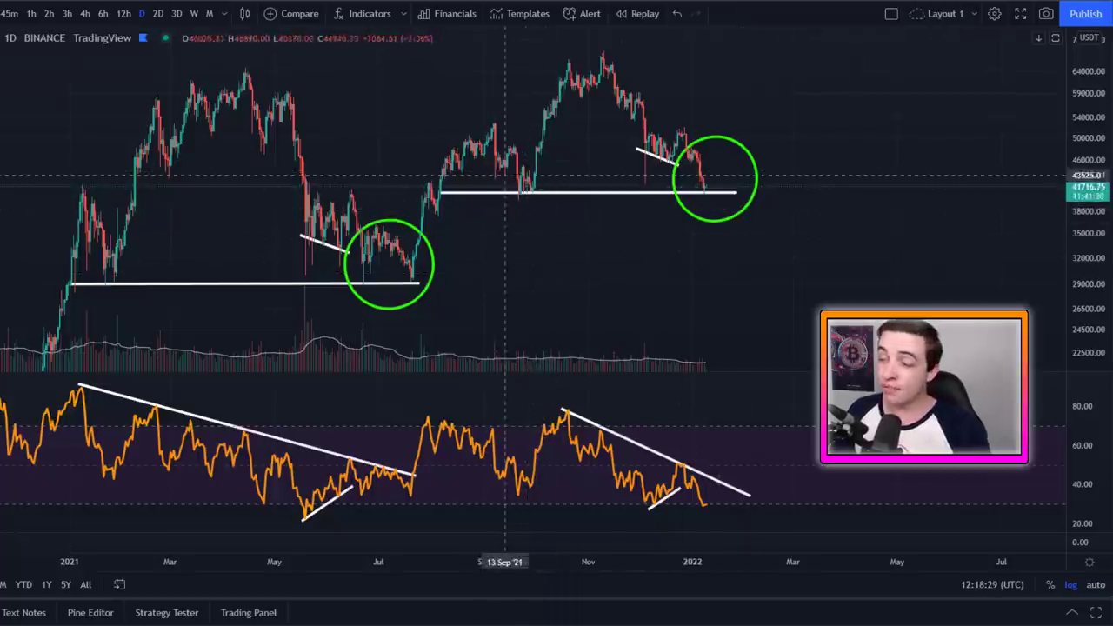
{"action": "mouse_move", "coordinate": [526, 172]}
{"action": "left_mouse_down"}
{"action": "mouse_move", "coordinate": [497, 177]}
{"action": "mouse_move", "coordinate": [525, 174]}
{"action": "left_mouse_up"}
{"action": "key", "text": "ctrl+z"}
{"action": "left_click_drag", "start_coordinate": [696, 170], "coordinate": [739, 165]}
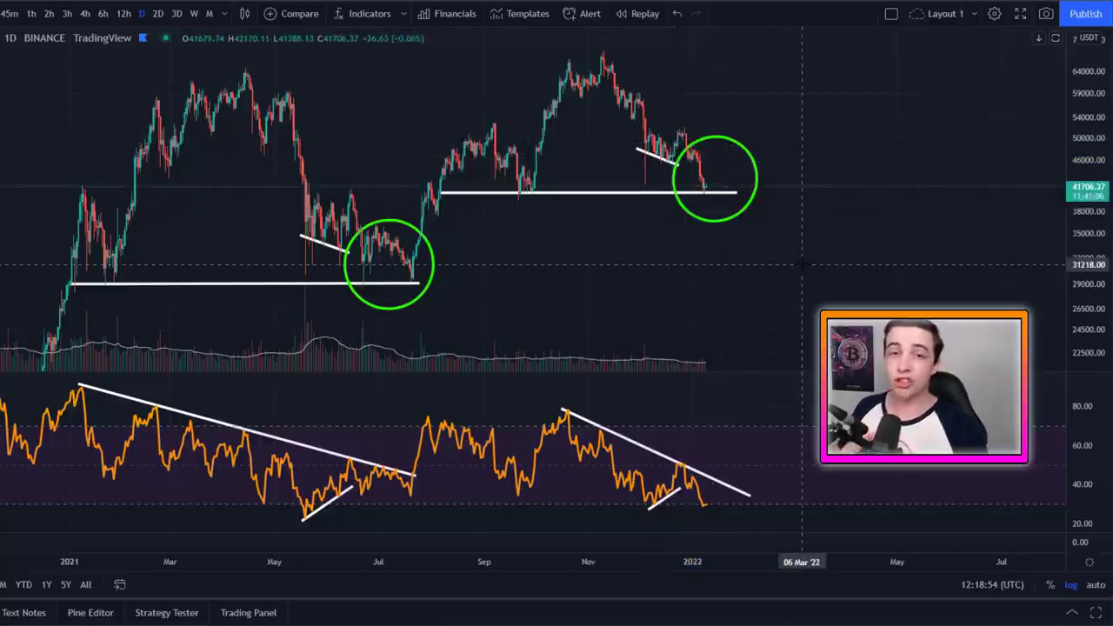
{"action": "left_click_drag", "start_coordinate": [548, 189], "coordinate": [524, 179]}
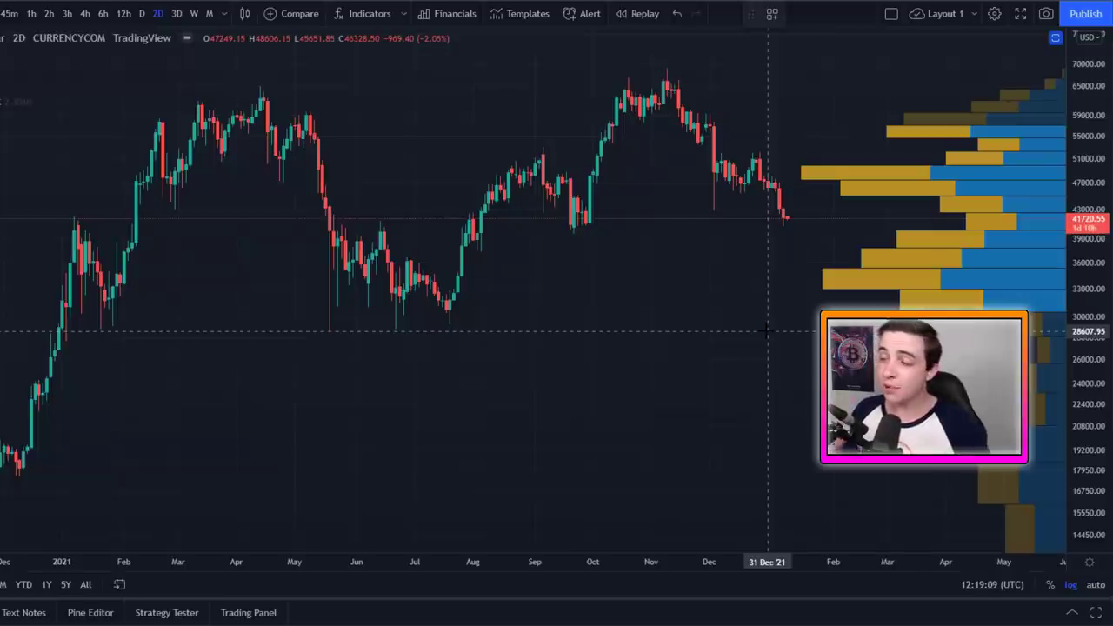
Step: Circle the latest price area and volume-profile bars near 47000–51000 and 33000–39000 in green
{"action": "mouse_move", "coordinate": [782, 217]}
{"action": "left_mouse_down"}
{"action": "mouse_move", "coordinate": [932, 202]}
{"action": "mouse_move", "coordinate": [822, 329]}
{"action": "left_mouse_up"}
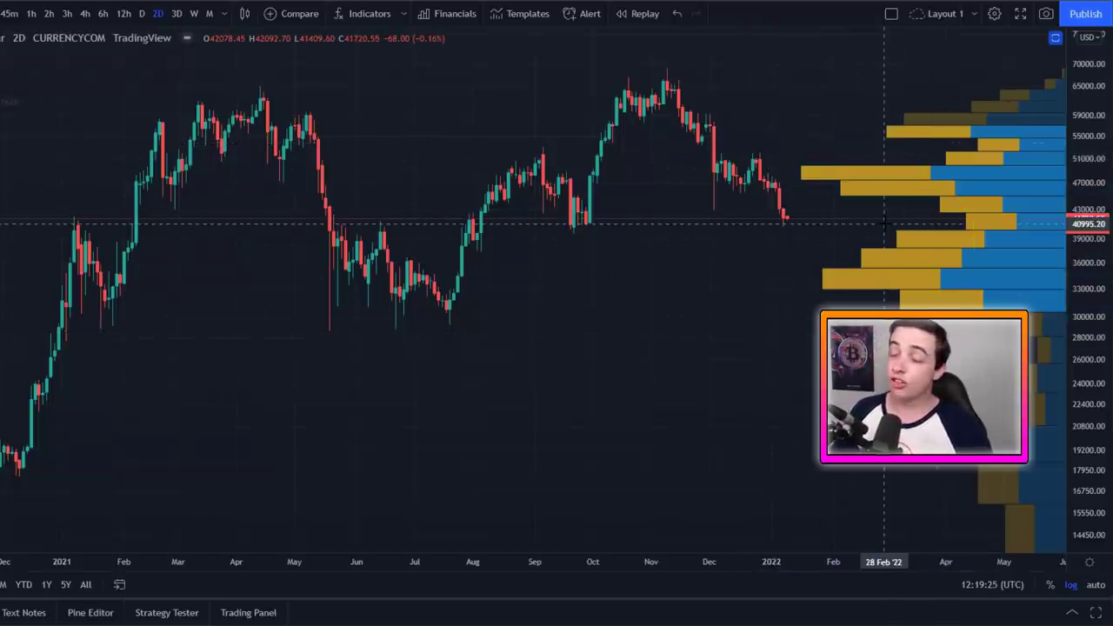
{"action": "mouse_move", "coordinate": [865, 167]}
{"action": "left_mouse_down"}
{"action": "mouse_move", "coordinate": [818, 169]}
{"action": "mouse_move", "coordinate": [848, 200]}
{"action": "mouse_move", "coordinate": [869, 173]}
{"action": "left_mouse_up"}
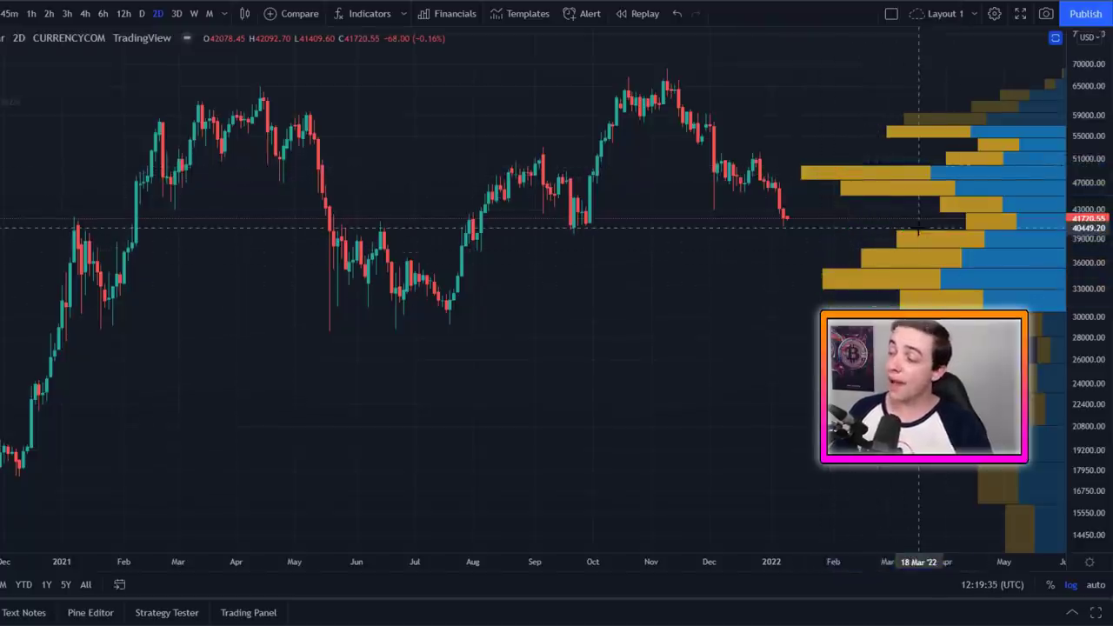
{"action": "mouse_move", "coordinate": [917, 231]}
{"action": "left_mouse_down"}
{"action": "mouse_move", "coordinate": [826, 261]}
{"action": "mouse_move", "coordinate": [913, 231]}
{"action": "left_mouse_up"}
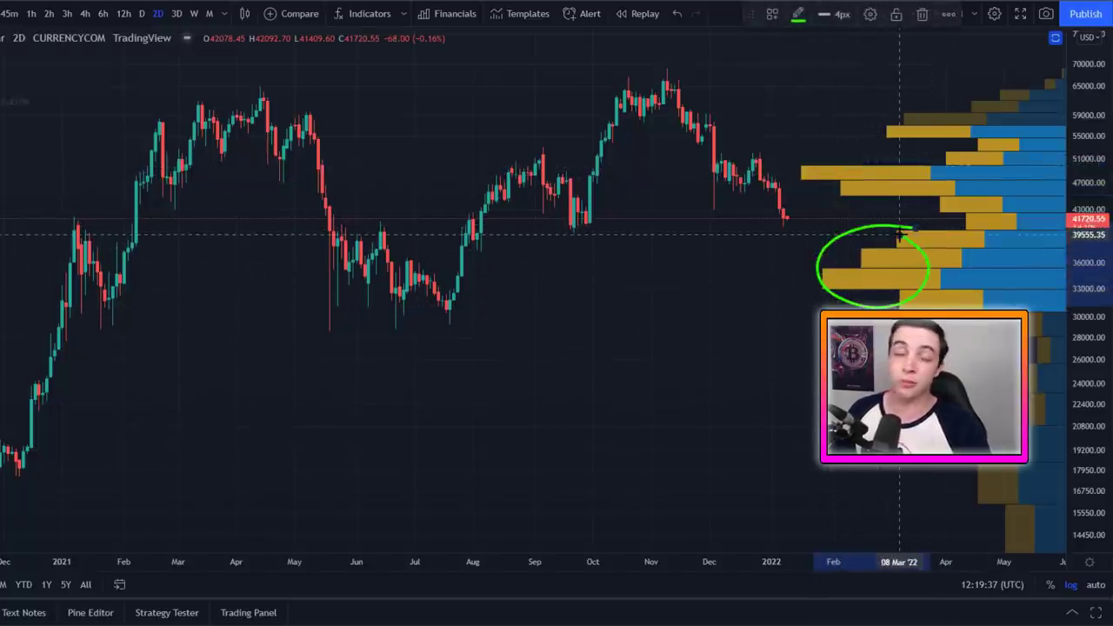
{"action": "mouse_move", "coordinate": [870, 155]}
{"action": "left_mouse_down"}
{"action": "mouse_move", "coordinate": [830, 178]}
{"action": "mouse_move", "coordinate": [891, 170]}
{"action": "mouse_move", "coordinate": [865, 157]}
{"action": "left_mouse_up"}
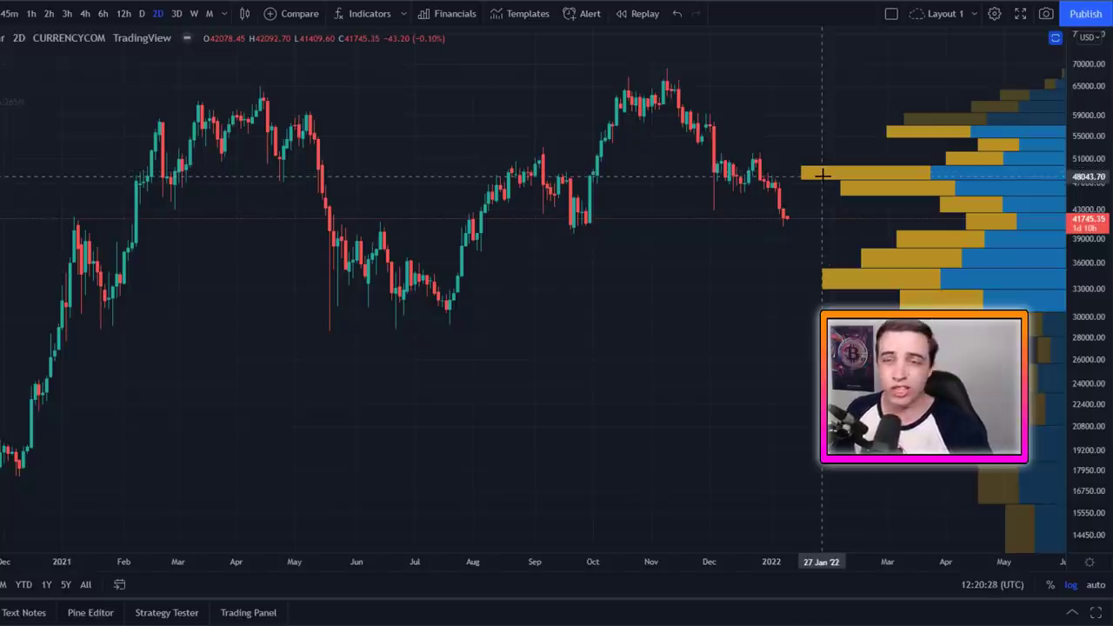
{"action": "mouse_move", "coordinate": [860, 167]}
{"action": "left_mouse_down"}
{"action": "mouse_move", "coordinate": [896, 165]}
{"action": "mouse_move", "coordinate": [863, 172]}
{"action": "left_mouse_up"}
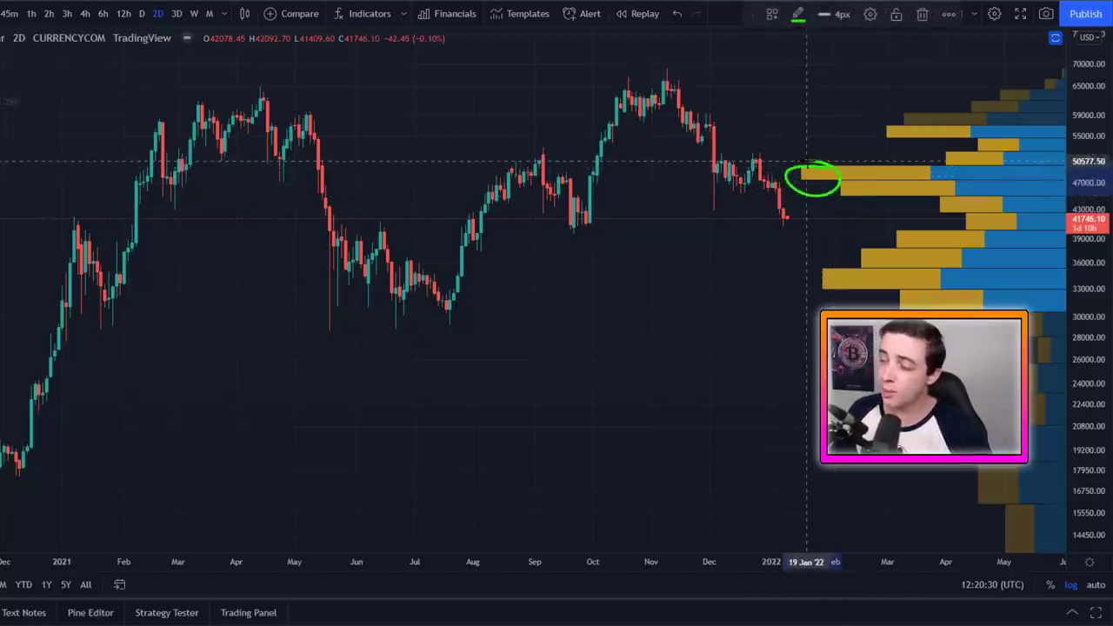
{"action": "mouse_move", "coordinate": [909, 228]}
{"action": "left_mouse_down"}
{"action": "mouse_move", "coordinate": [874, 240]}
{"action": "mouse_move", "coordinate": [904, 224]}
{"action": "left_mouse_up"}
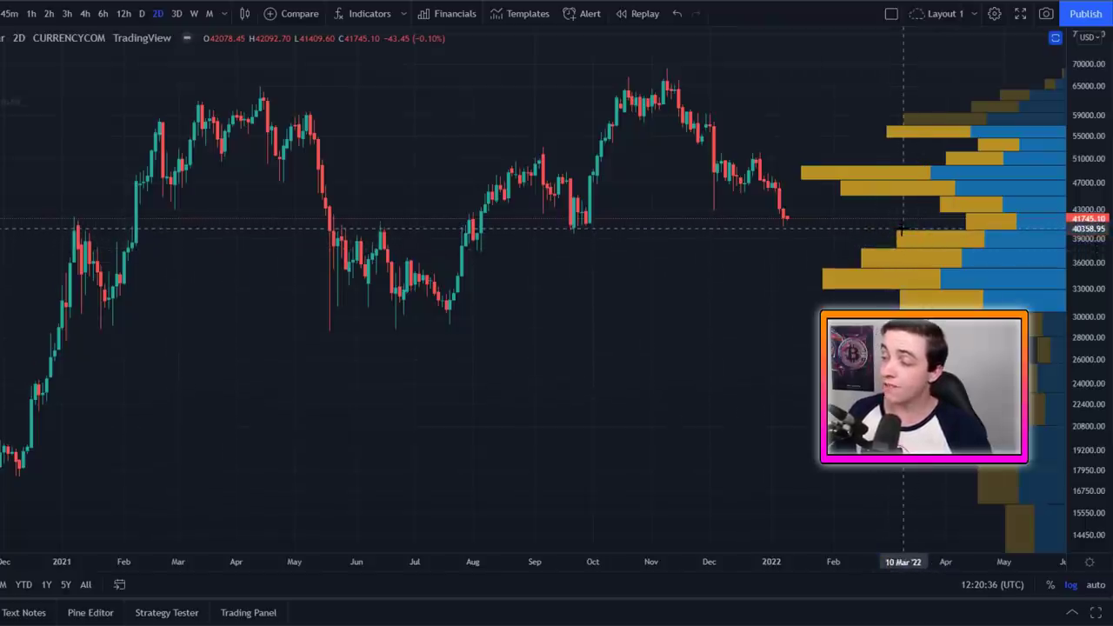
{"action": "mouse_move", "coordinate": [927, 229]}
{"action": "left_mouse_down"}
{"action": "mouse_move", "coordinate": [841, 243]}
{"action": "mouse_move", "coordinate": [869, 265]}
{"action": "mouse_move", "coordinate": [935, 233]}
{"action": "left_mouse_up"}
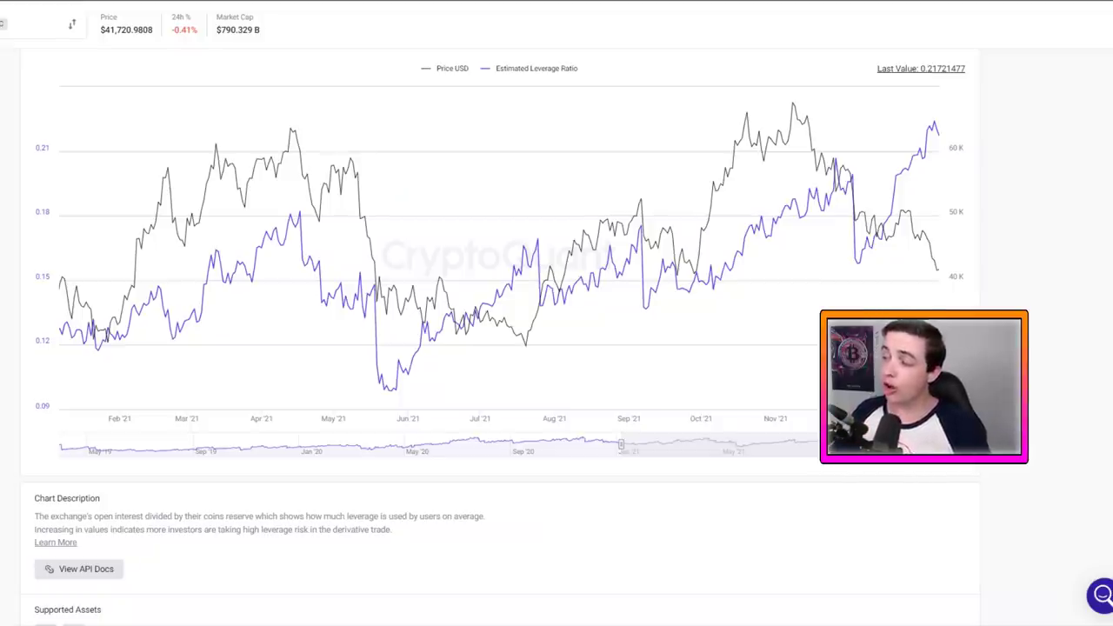
{"action": "mouse_move", "coordinate": [935, 130]}
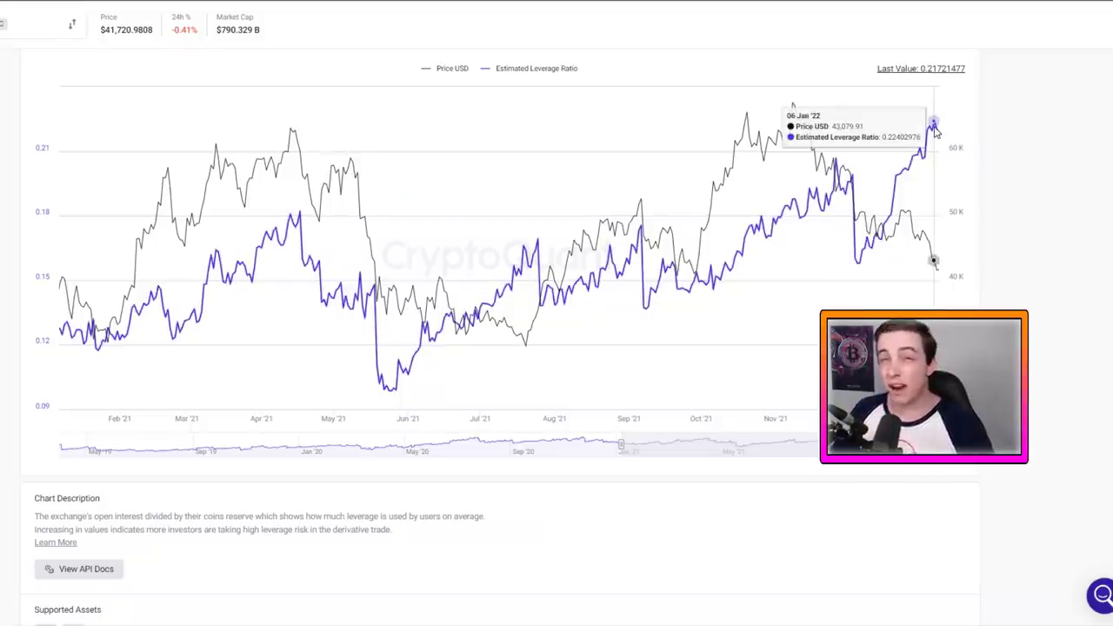